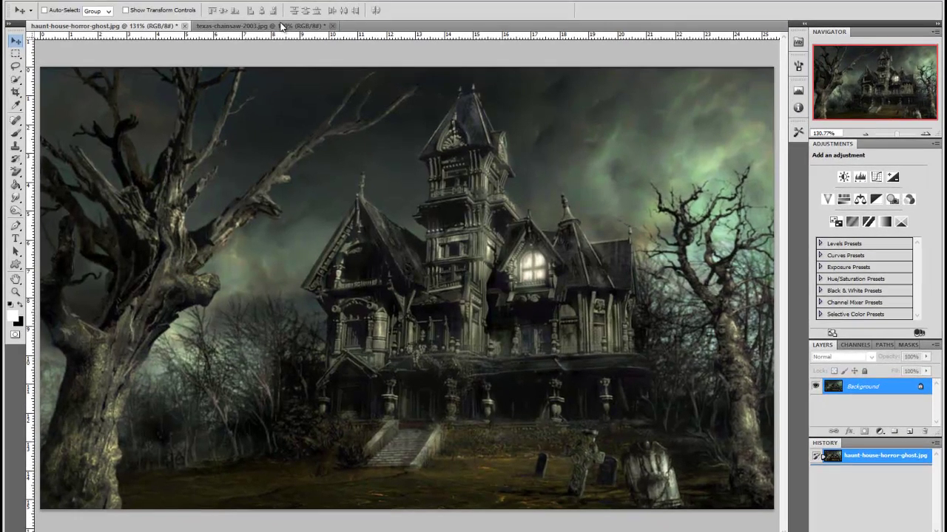
Step: Bring the texas-chainsaw-2003.jpg document to the front
left_click(273, 41)
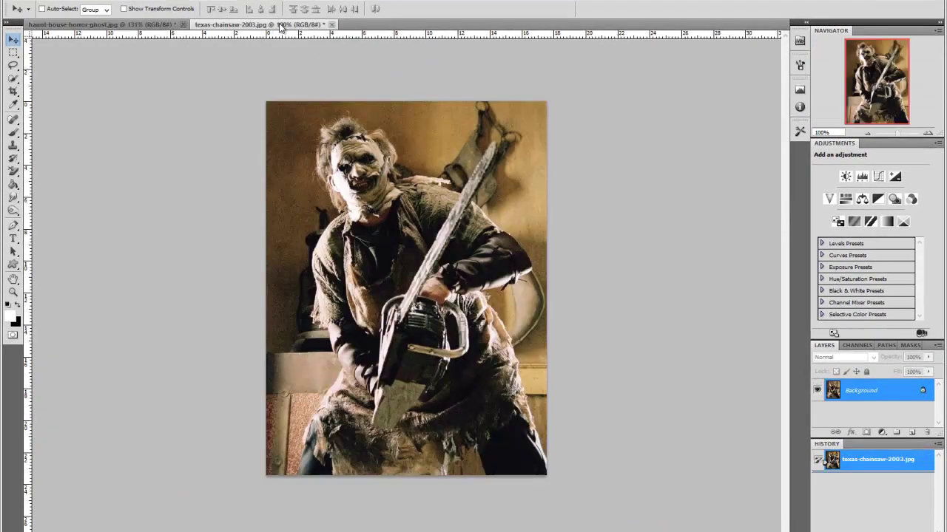
Step: Select all of the chainsaw photo, copy it, and return to haunt-house-horror-ghost.jpg
left_click(132, 0)
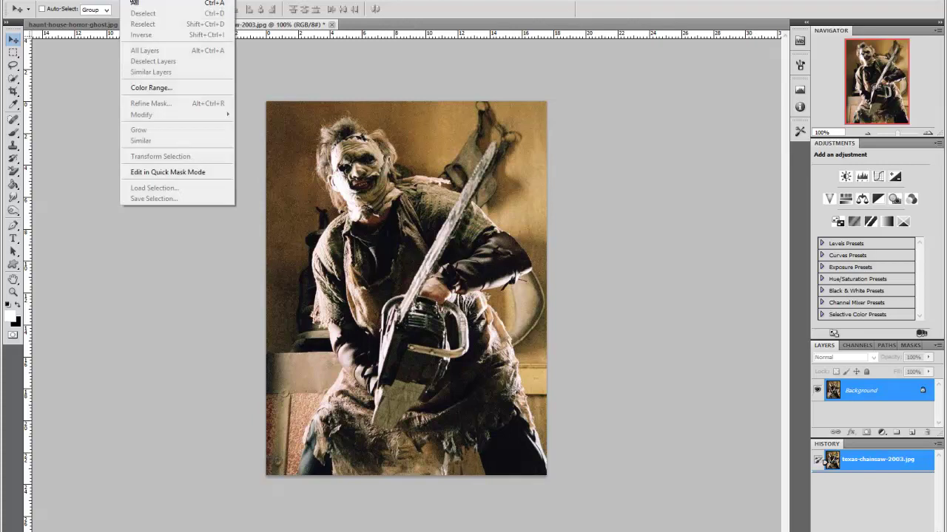
left_click(133, 4)
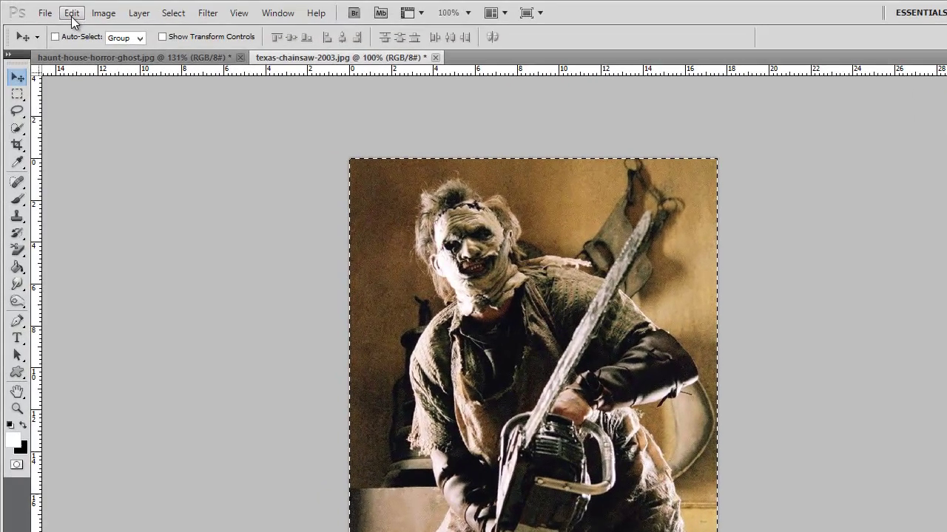
left_click(71, 13)
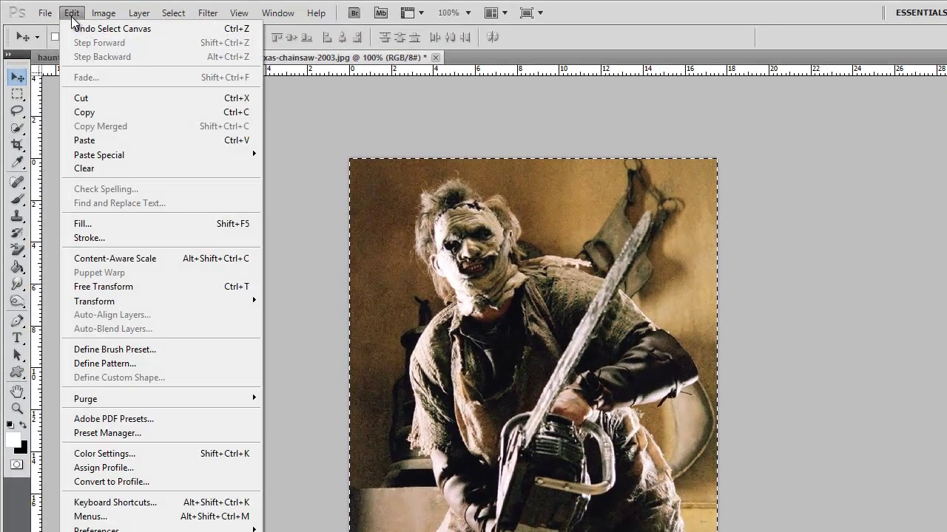
left_click(93, 113)
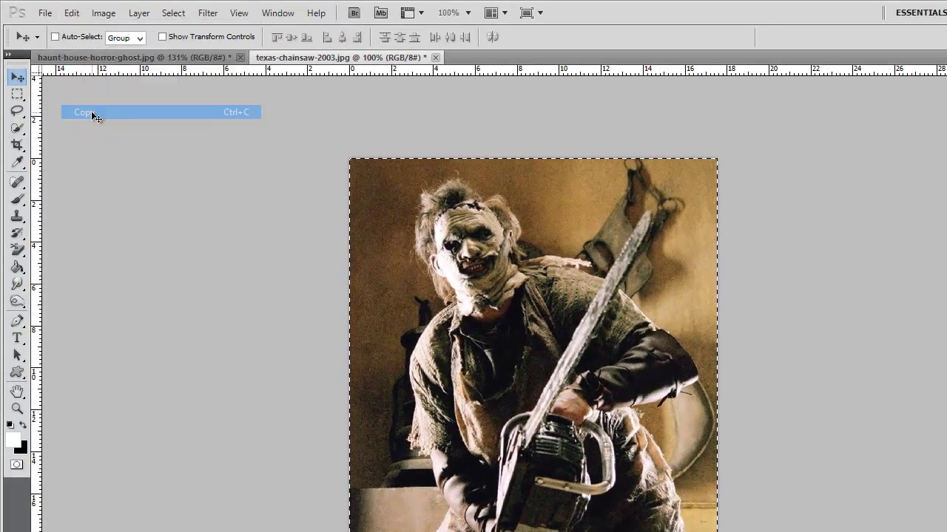
left_click(133, 54)
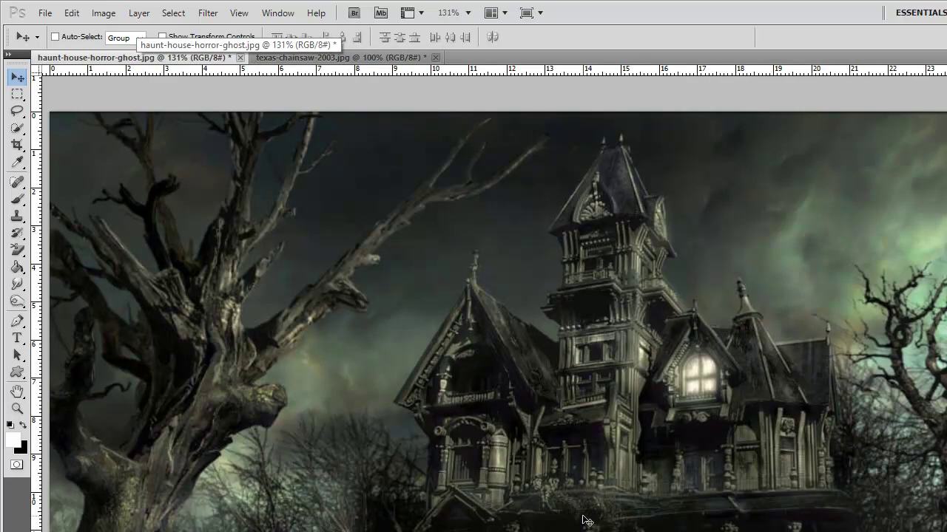
Step: Paste the copied chainsaw photo into the haunted-house image as Layer 1
left_click(72, 14)
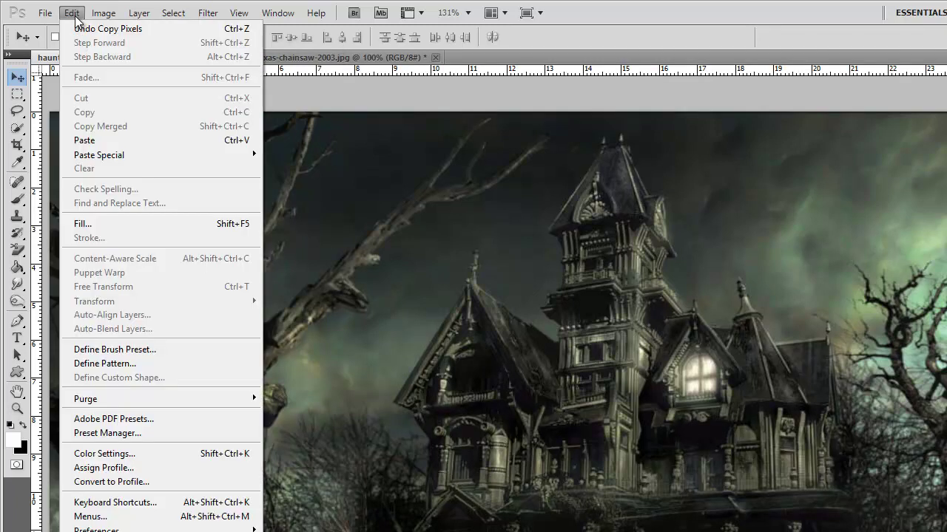
left_click(110, 141)
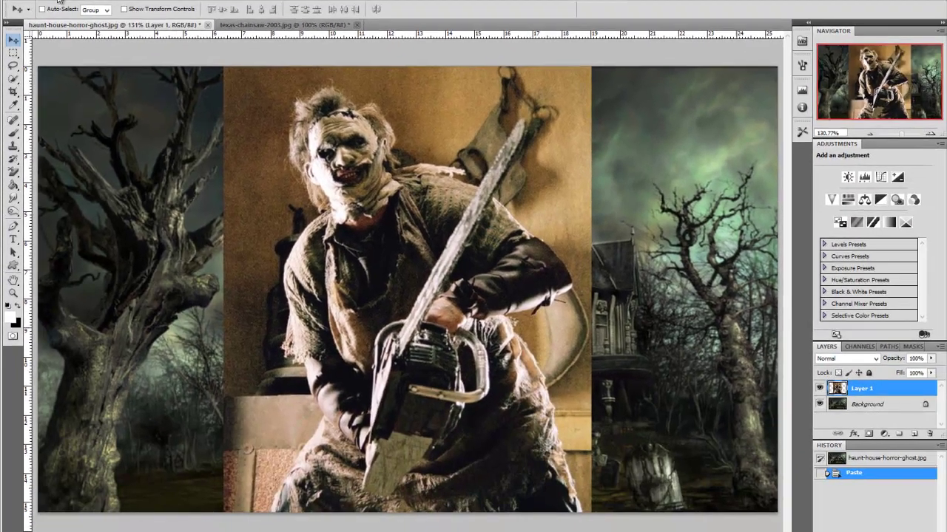
Step: Scale the chainsaw layer to about half size and move it to the lower left by the porch steps
left_click(72, 13)
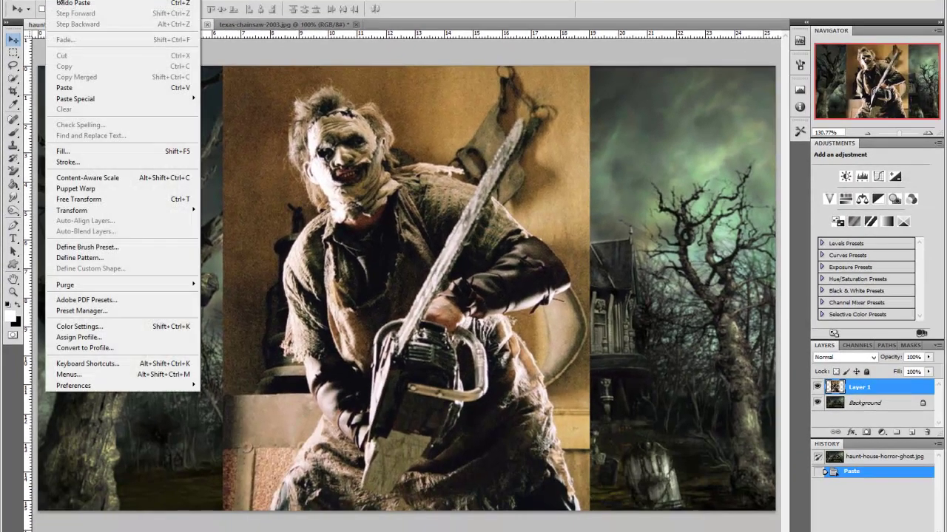
left_click(99, 200)
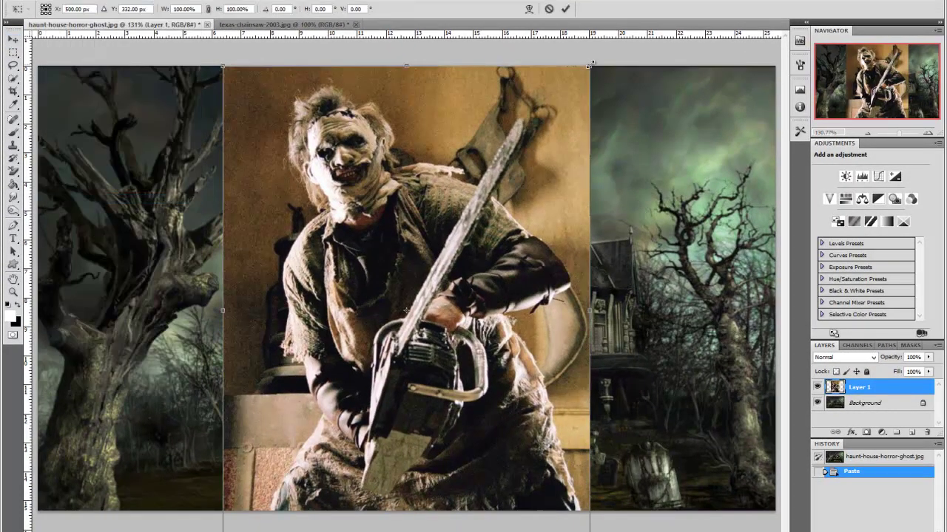
left_click_drag(589, 65, 419, 289)
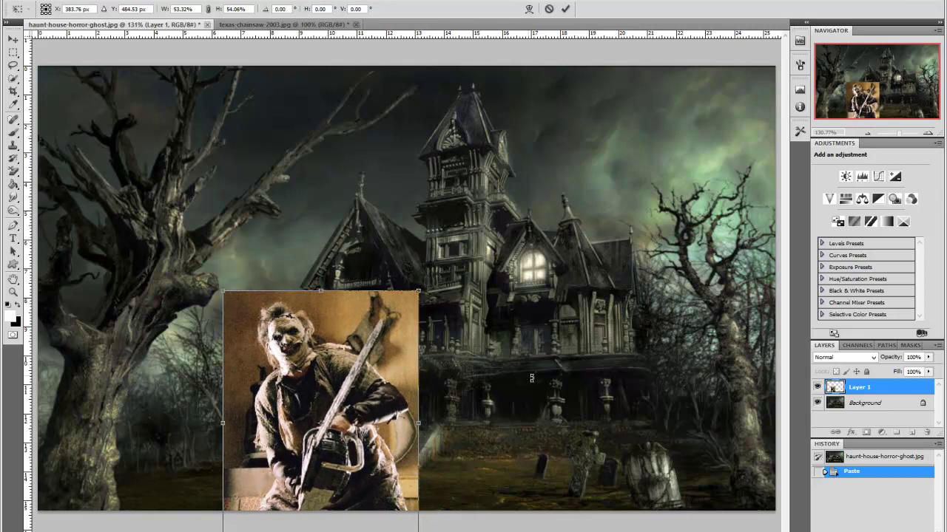
left_click(566, 10)
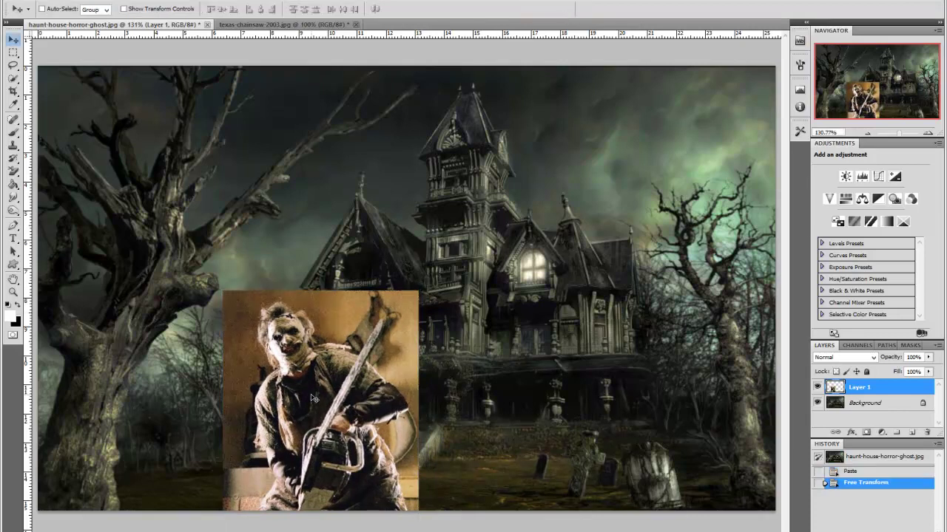
left_click_drag(314, 399, 306, 366)
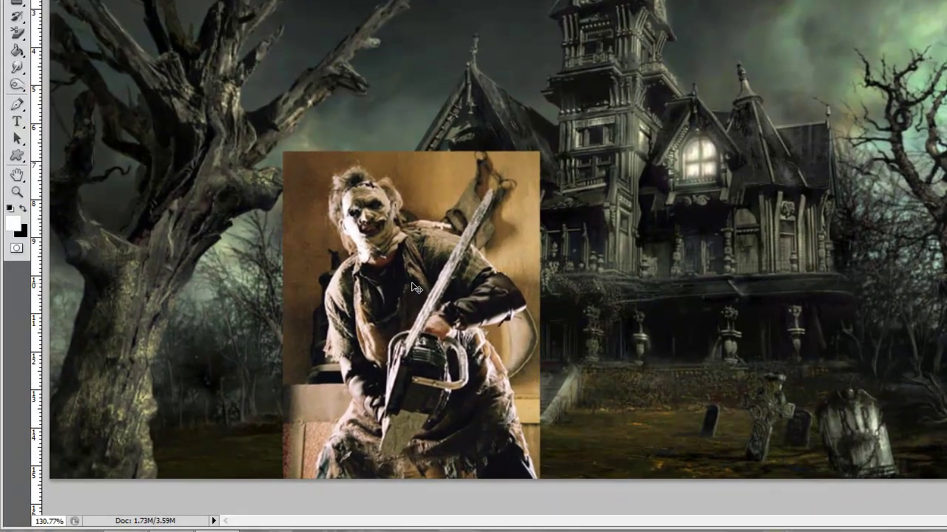
left_click_drag(412, 287, 409, 291)
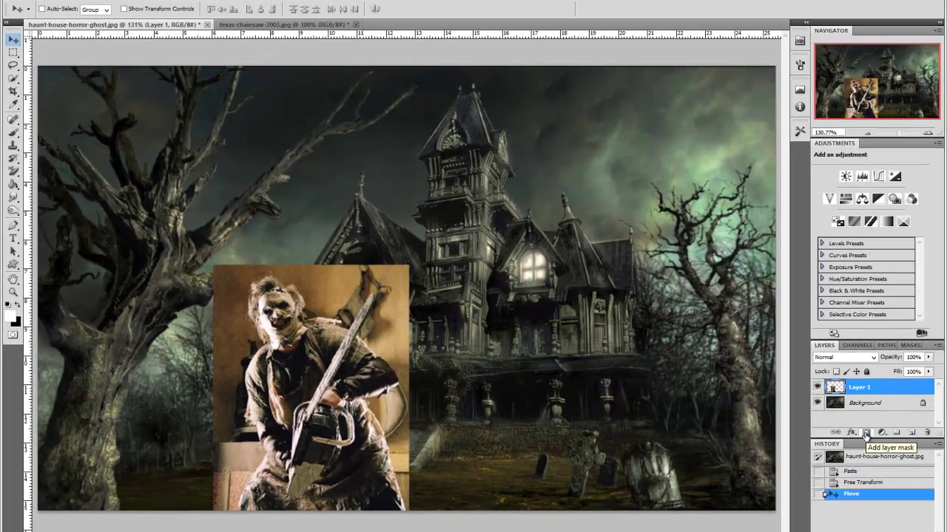
Step: Add a reveal-all mask to Layer 1 and ready the Brush with black foreground
left_click(867, 433)
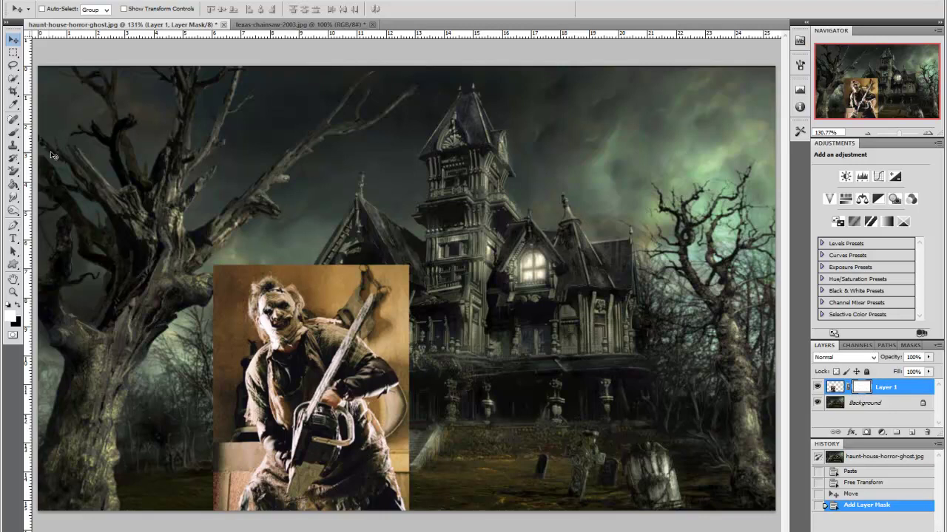
left_click(13, 133)
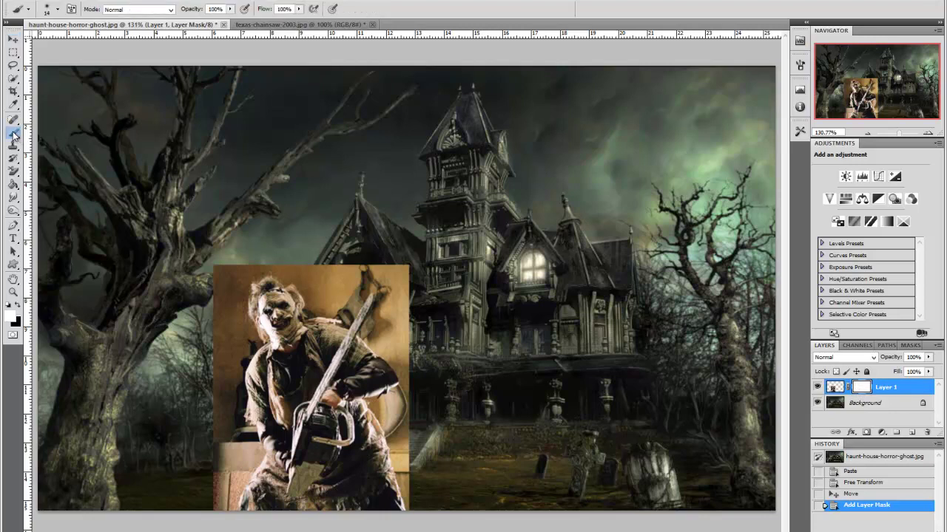
left_click(9, 305)
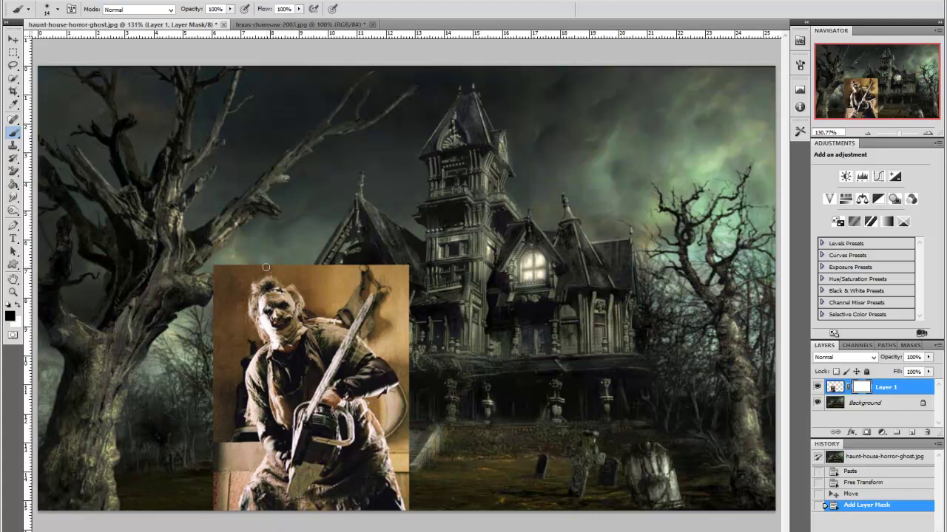
Step: Zoom in on the chainsaw photo and set a soft 33 px brush with 0% hardness
left_click(14, 293)
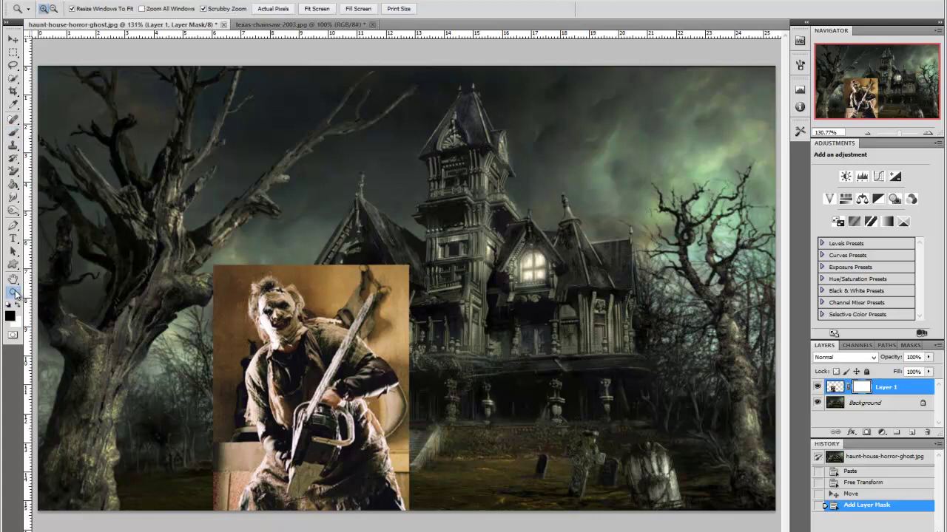
left_click(312, 316)
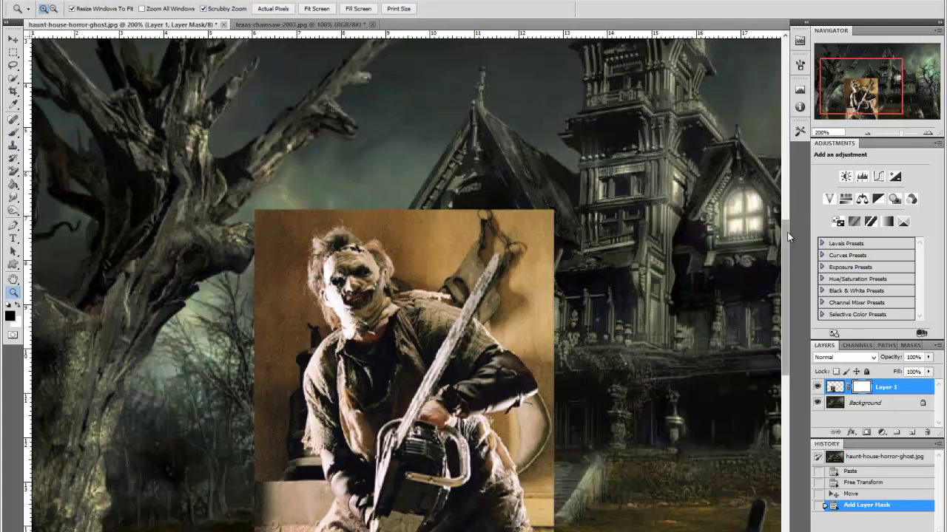
left_click_drag(787, 247, 787, 281)
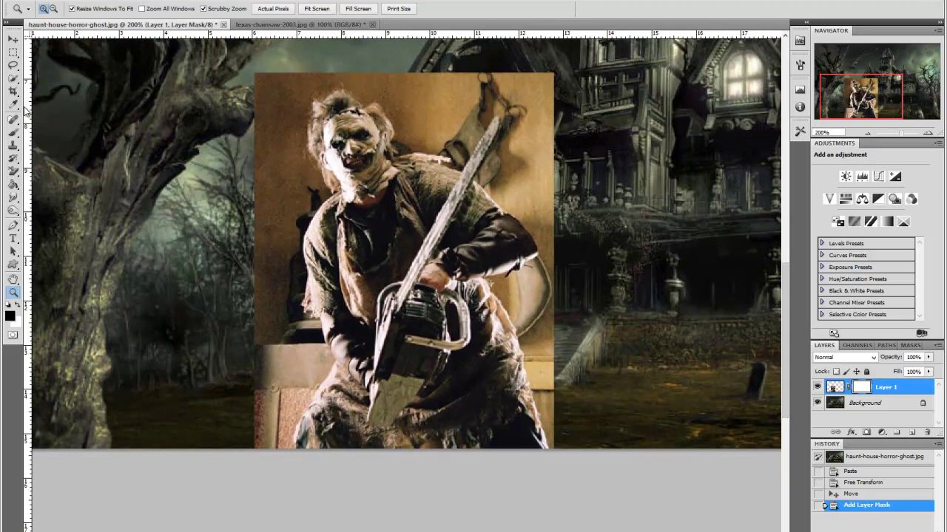
left_click(14, 133)
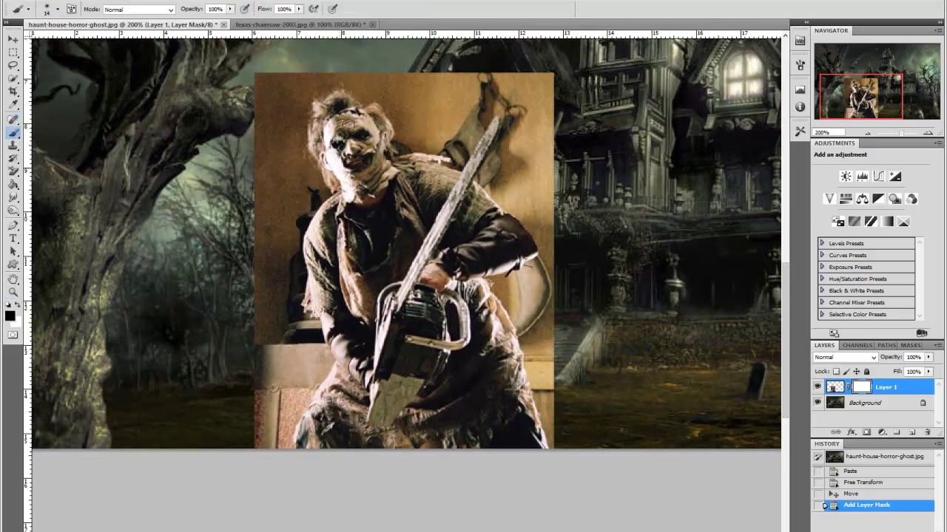
right_click(489, 97)
left_click_drag(515, 119, 519, 121)
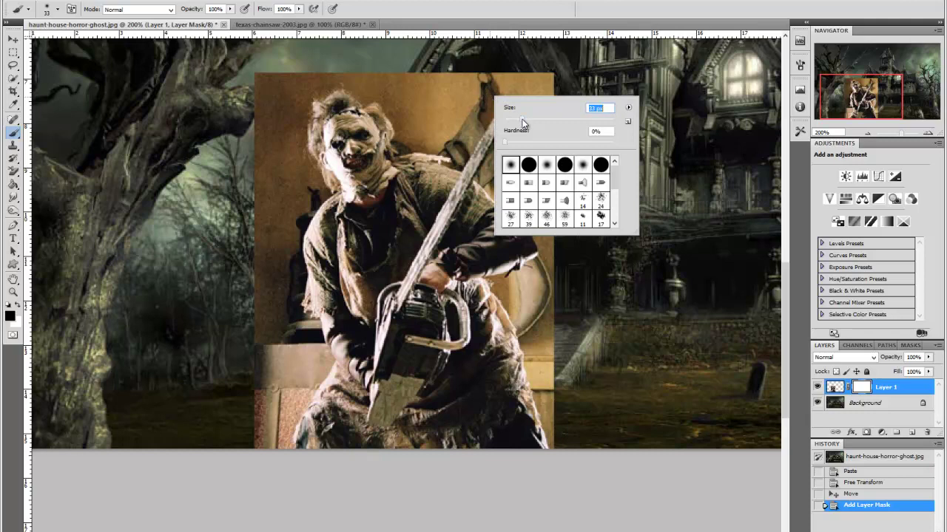
Step: Paint black on Layer 1's mask over the brown strip, head halo, left fringe and chainsaw tip
left_click(462, 88)
mouse_move(450, 84)
left_mouse_down()
mouse_move(339, 68)
mouse_move(252, 85)
mouse_move(322, 81)
mouse_move(267, 95)
mouse_move(262, 110)
mouse_move(295, 105)
mouse_move(289, 149)
mouse_move(311, 189)
mouse_move(284, 258)
mouse_move(283, 320)
mouse_move(301, 327)
mouse_move(316, 358)
mouse_move(279, 446)
mouse_move(257, 449)
mouse_move(267, 427)
mouse_move(253, 118)
mouse_move(265, 127)
mouse_move(255, 211)
mouse_move(280, 201)
mouse_move(283, 188)
mouse_move(274, 354)
mouse_move(286, 342)
mouse_move(318, 357)
mouse_move(308, 330)
mouse_move(288, 389)
mouse_move(317, 360)
mouse_move(277, 432)
mouse_move(260, 359)
left_mouse_up()
mouse_move(381, 51)
left_mouse_down()
mouse_move(419, 71)
mouse_move(569, 91)
mouse_move(558, 85)
mouse_move(551, 194)
mouse_move(536, 95)
mouse_move(536, 134)
mouse_move(519, 156)
mouse_move(521, 131)
mouse_move(496, 177)
mouse_move(548, 224)
mouse_move(533, 185)
mouse_move(537, 219)
mouse_move(552, 227)
mouse_move(552, 286)
mouse_move(554, 241)
mouse_move(551, 272)
mouse_move(504, 285)
mouse_move(518, 299)
mouse_move(537, 361)
mouse_move(545, 443)
mouse_move(558, 404)
mouse_move(549, 292)
mouse_move(560, 423)
left_mouse_up()
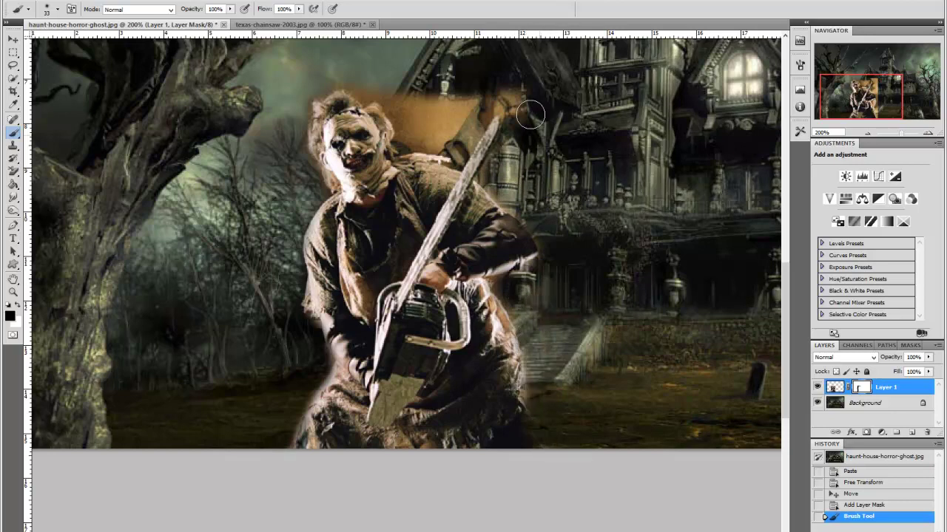
mouse_move(527, 107)
left_mouse_down()
mouse_move(518, 85)
mouse_move(462, 115)
mouse_move(441, 142)
mouse_move(404, 140)
mouse_move(434, 119)
mouse_move(446, 95)
mouse_move(407, 122)
mouse_move(397, 94)
mouse_move(379, 84)
mouse_move(367, 93)
mouse_move(328, 71)
left_mouse_up()
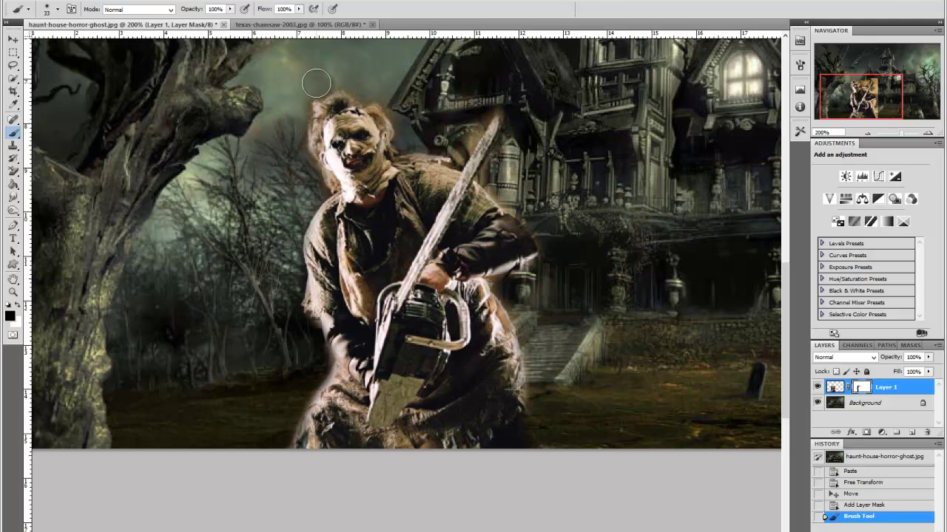
mouse_move(316, 83)
left_mouse_down()
mouse_move(295, 91)
mouse_move(305, 190)
left_mouse_up()
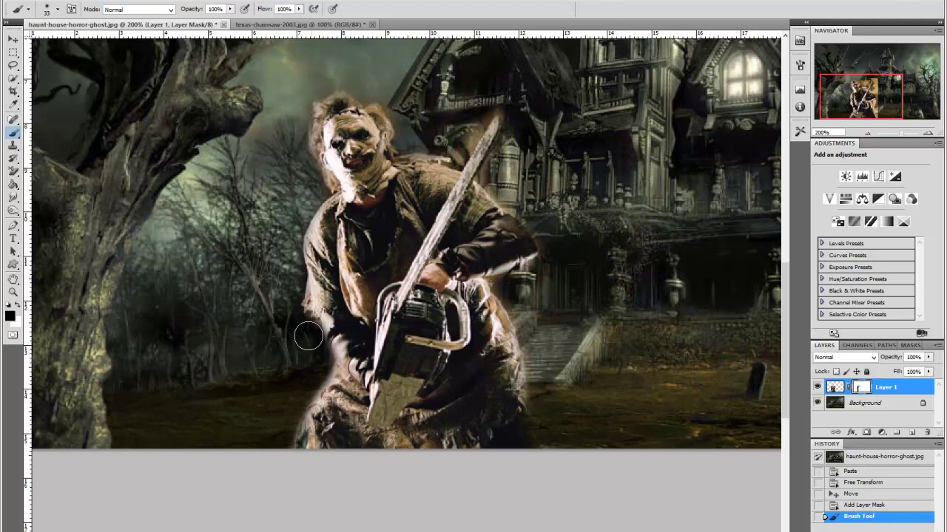
left_click_drag(308, 334, 299, 331)
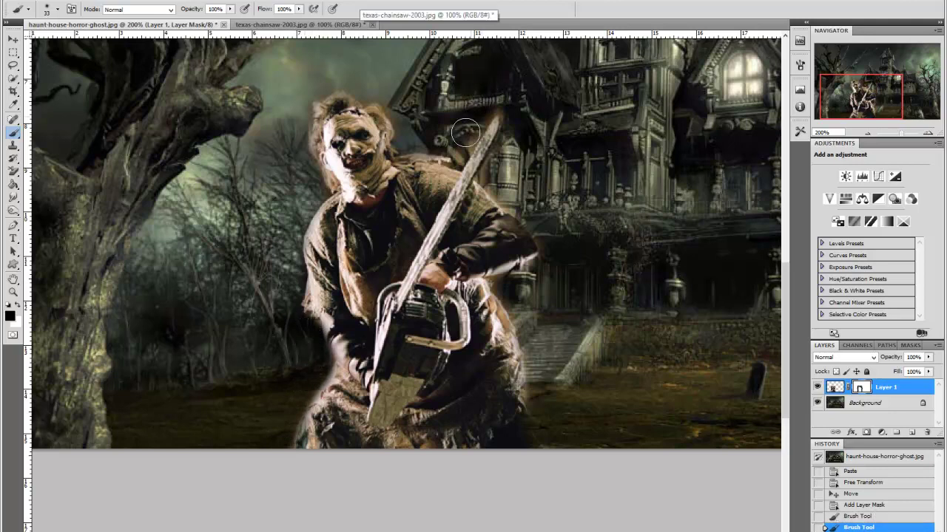
mouse_move(464, 137)
left_mouse_down()
mouse_move(453, 152)
mouse_move(491, 93)
mouse_move(517, 111)
mouse_move(517, 174)
mouse_move(501, 175)
mouse_move(503, 191)
mouse_move(553, 241)
left_mouse_up()
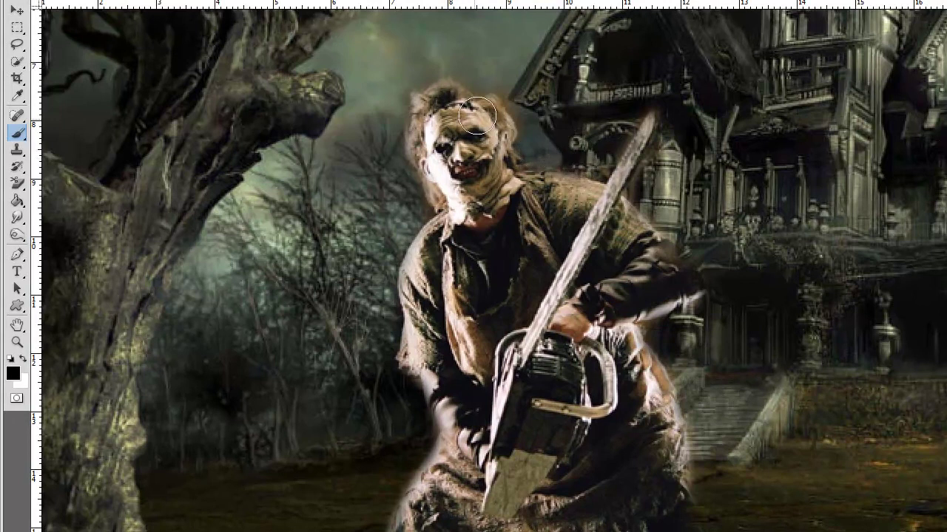
Step: With a 15 px brush, paint white on the mask to restore the lower body and right-arm edges
left_click(24, 359)
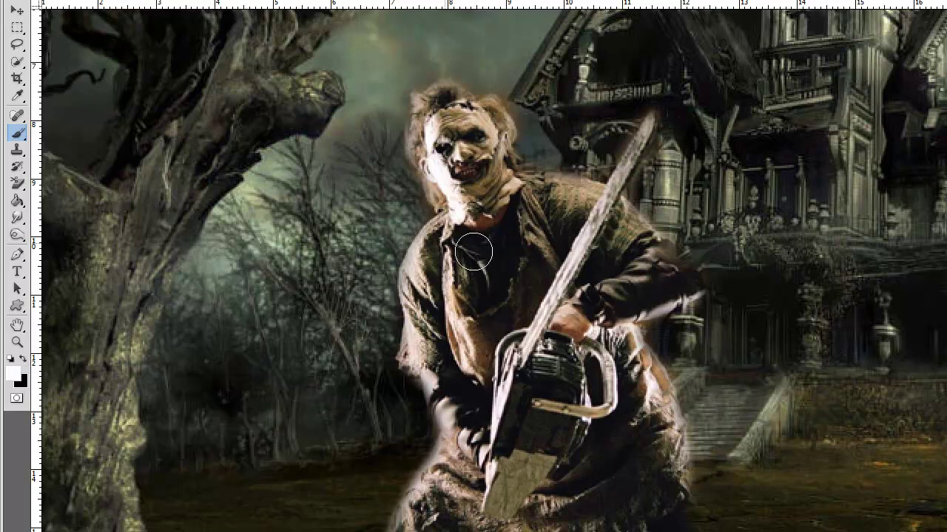
right_click(505, 246)
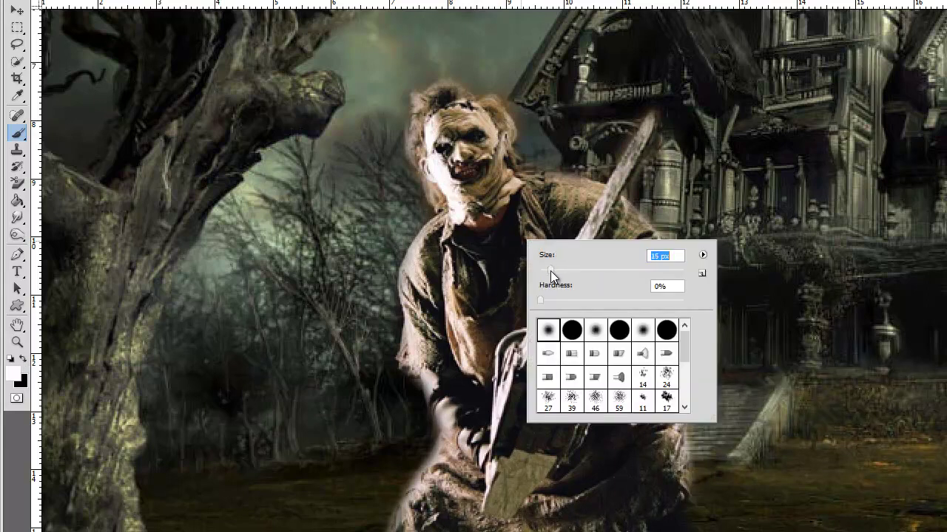
key("Return")
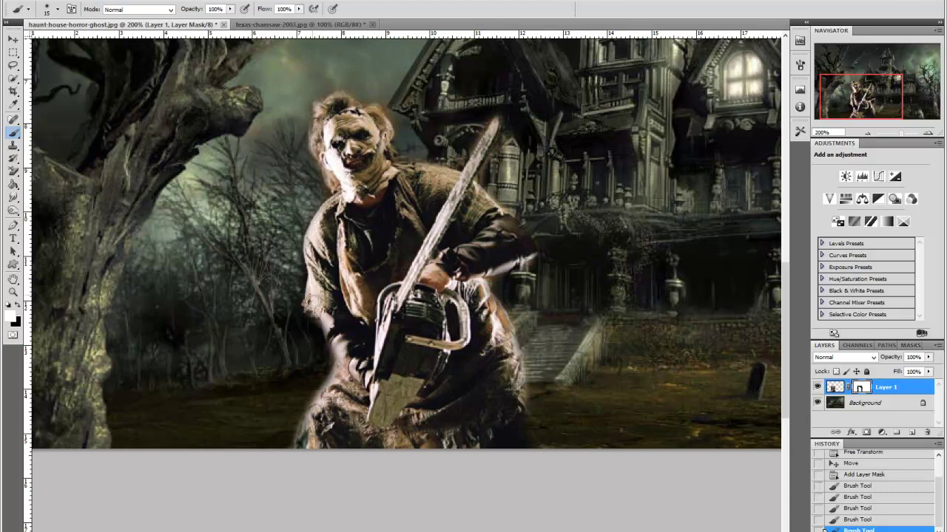
mouse_move(312, 304)
left_mouse_down()
mouse_move(342, 356)
mouse_move(309, 427)
mouse_move(306, 442)
mouse_move(320, 446)
left_mouse_up()
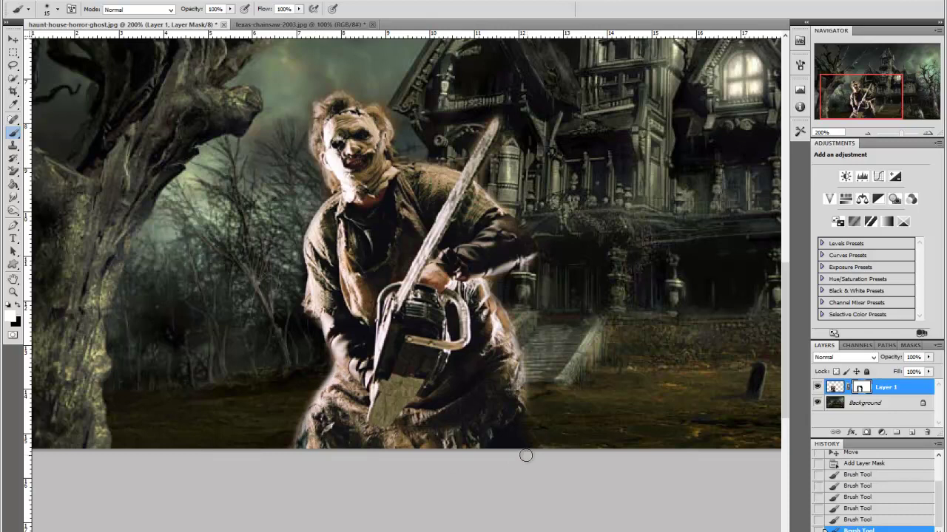
left_click_drag(531, 444, 521, 418)
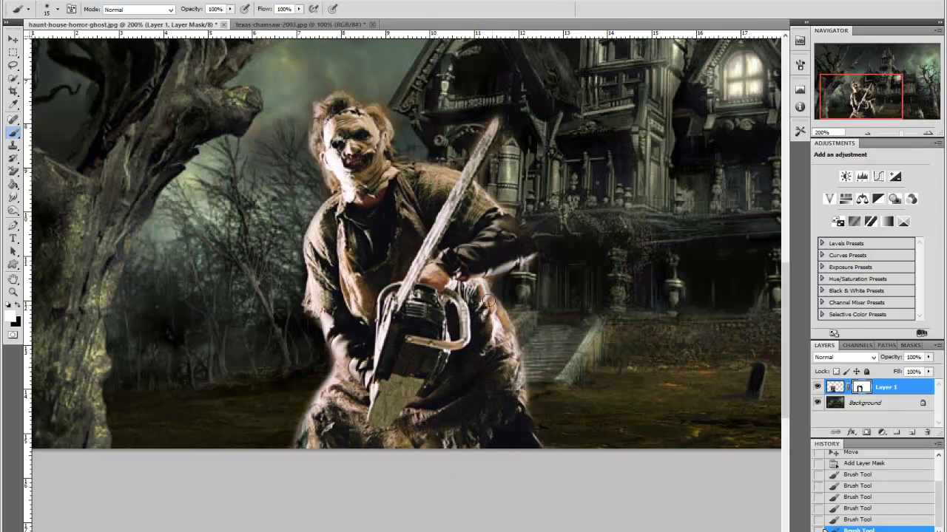
mouse_move(510, 262)
left_mouse_down()
mouse_move(532, 249)
mouse_move(513, 224)
left_mouse_up()
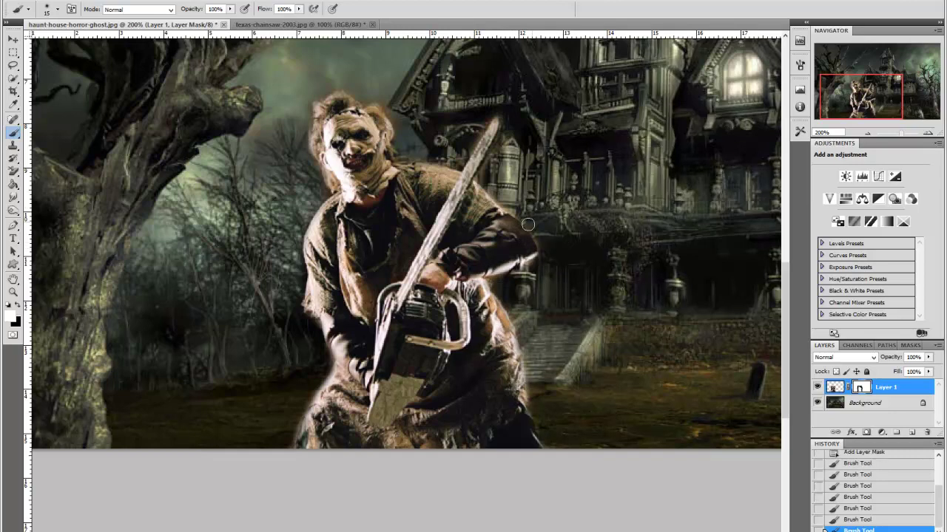
Step: Paint black on the mask to hide the halo along the figure's right edge
left_click(18, 311)
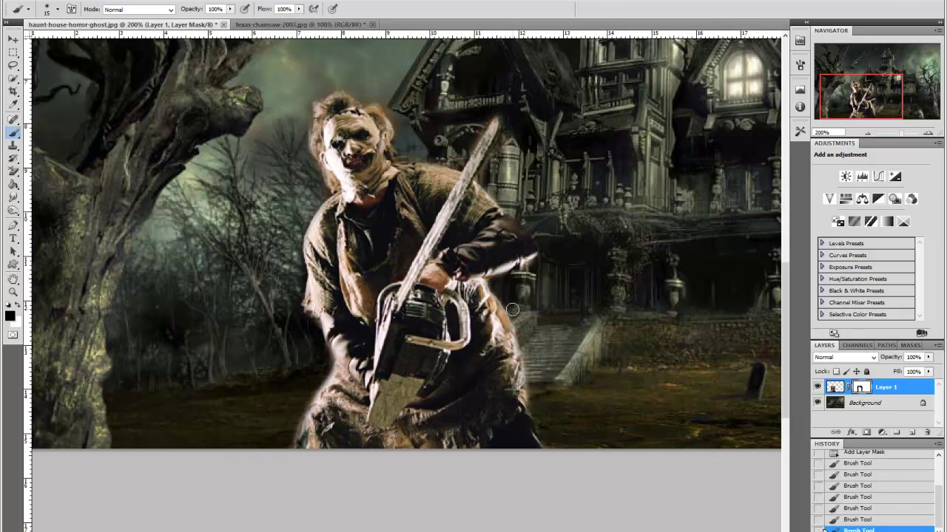
mouse_move(511, 309)
left_mouse_down()
mouse_move(535, 375)
mouse_move(530, 394)
left_mouse_up()
left_click_drag(576, 474, 548, 376)
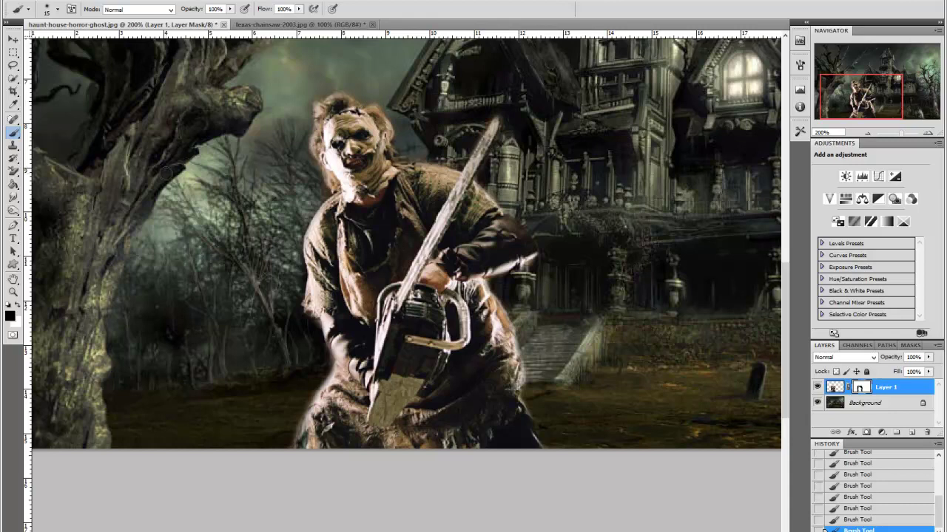
Step: Burn at Midtones, 3% exposure over the head, left arm, lower coat and nearby ground
left_click(13, 212)
left_click(12, 214)
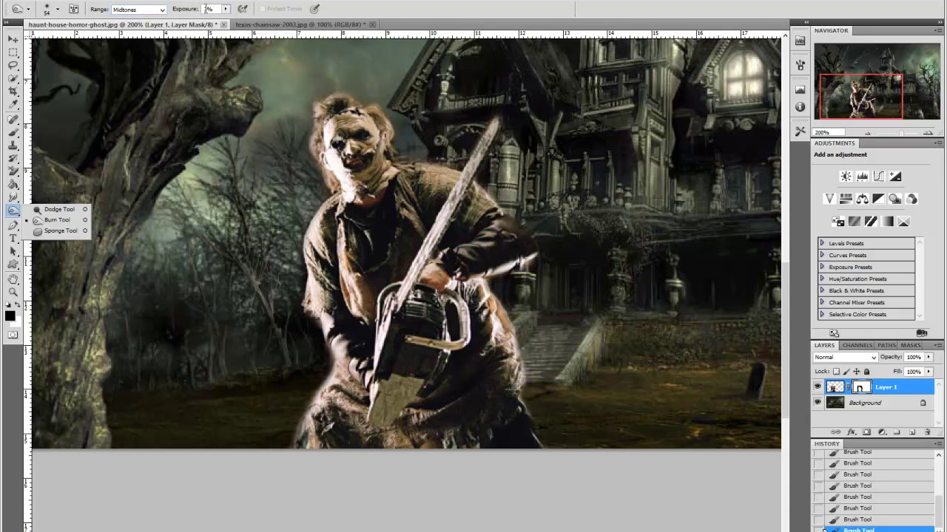
left_click(388, 111)
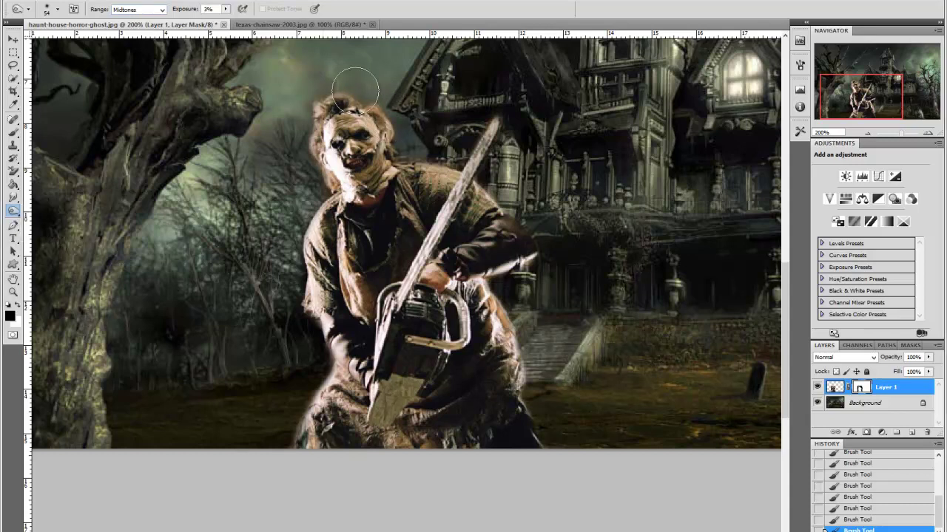
mouse_move(323, 96)
left_mouse_down()
mouse_move(304, 108)
mouse_move(296, 150)
mouse_move(310, 116)
mouse_move(374, 116)
mouse_move(345, 206)
mouse_move(337, 175)
mouse_move(341, 199)
mouse_move(314, 263)
mouse_move(311, 319)
mouse_move(328, 331)
mouse_move(339, 385)
mouse_move(306, 451)
mouse_move(298, 386)
left_mouse_up()
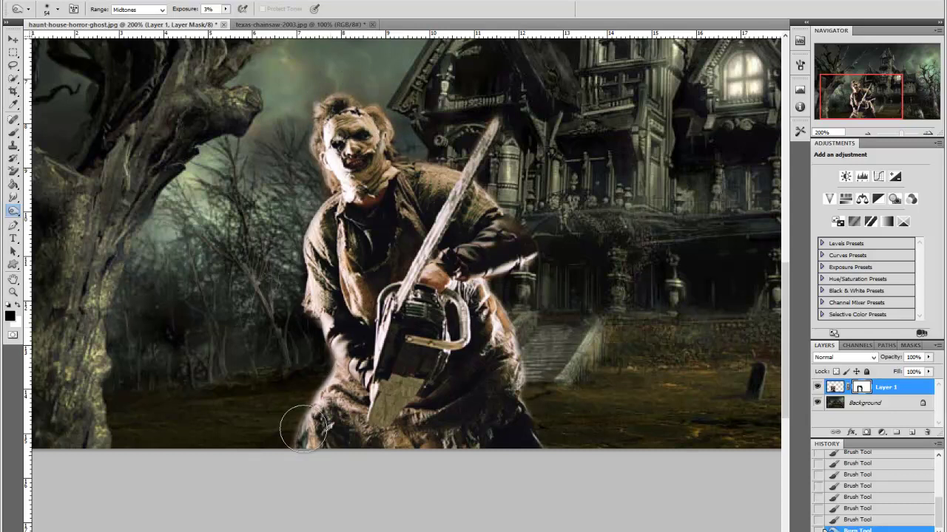
mouse_move(334, 345)
left_mouse_down()
mouse_move(302, 448)
mouse_move(289, 264)
left_mouse_up()
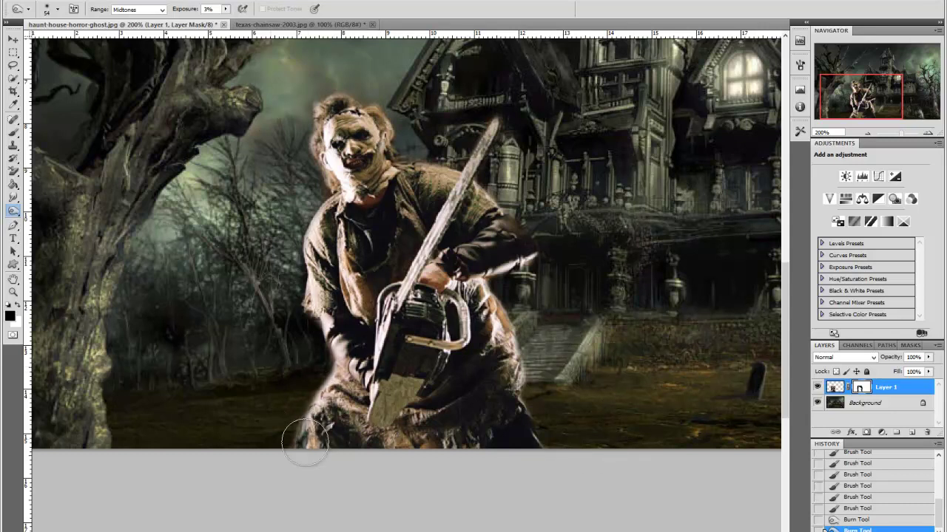
mouse_move(264, 452)
left_mouse_down()
mouse_move(330, 403)
mouse_move(308, 392)
mouse_move(313, 367)
mouse_move(314, 444)
mouse_move(283, 420)
mouse_move(307, 395)
left_mouse_up()
mouse_move(330, 309)
left_mouse_down()
mouse_move(340, 374)
mouse_move(360, 392)
mouse_move(355, 370)
left_mouse_up()
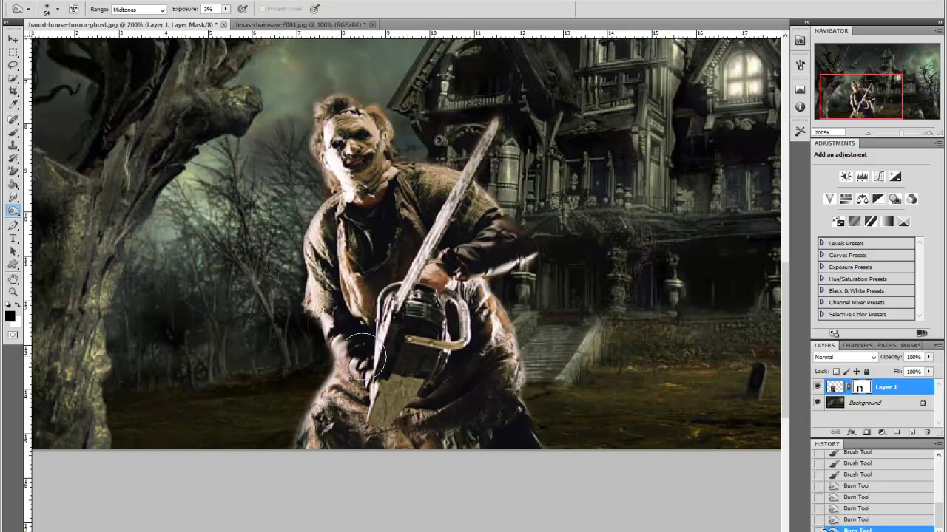
Step: Fit the whole composite to the window with the Zoom tool's Fit Screen
left_click(13, 294)
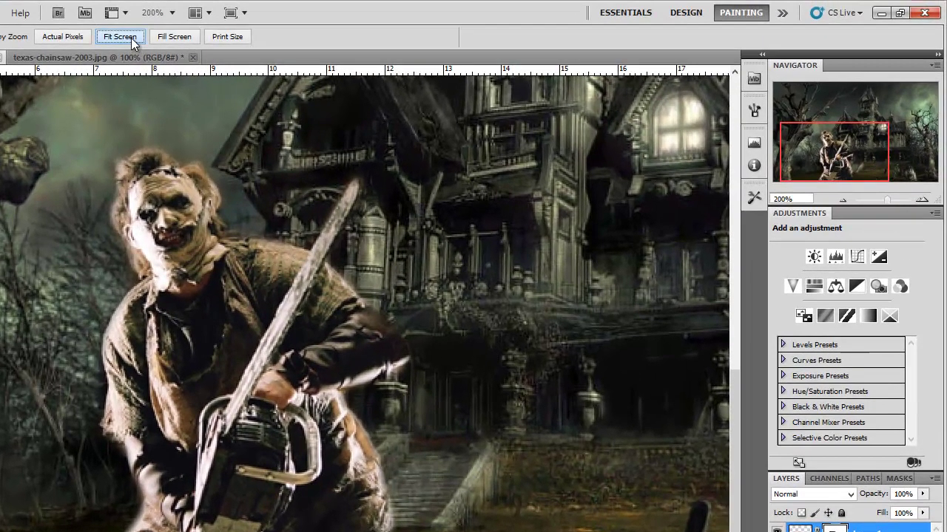
left_click(132, 41)
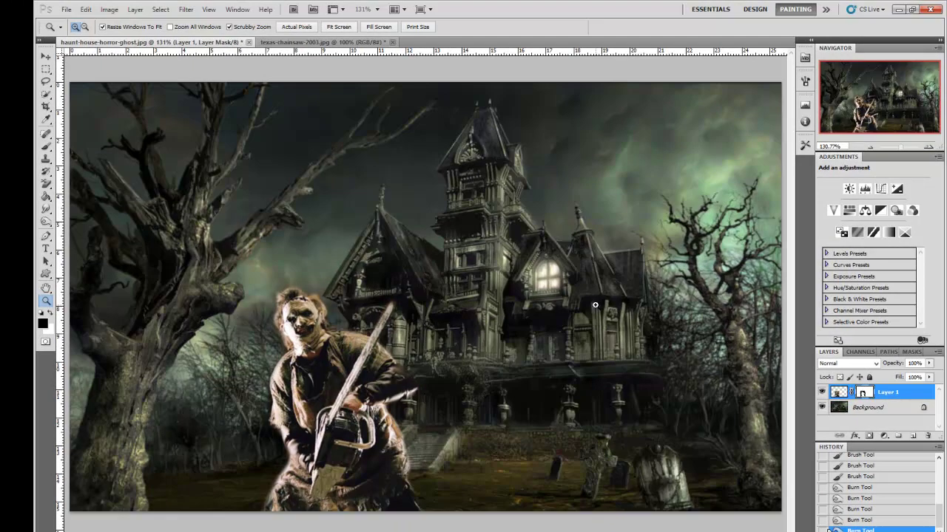
Step: Flatten the image so the chainsaw figure Layer 1 merges into the haunted-house Background
right_click(904, 398)
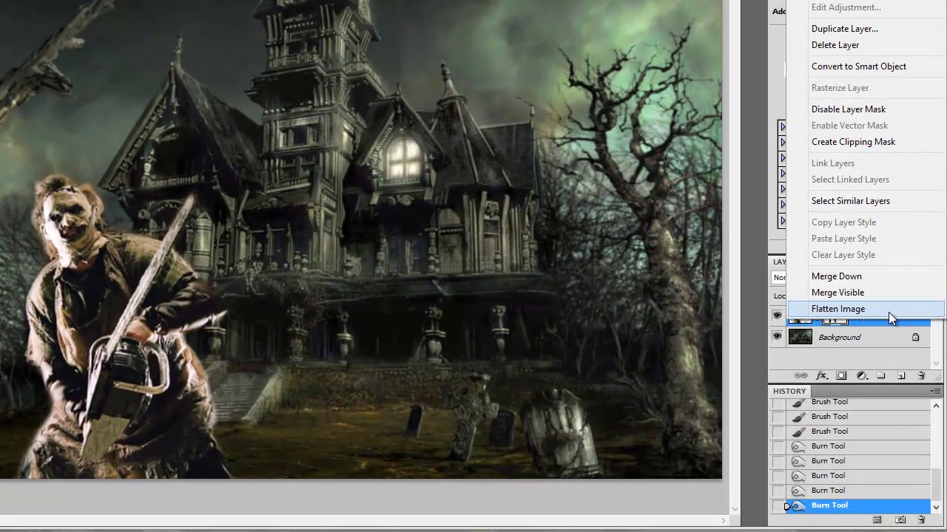
left_click(889, 312)
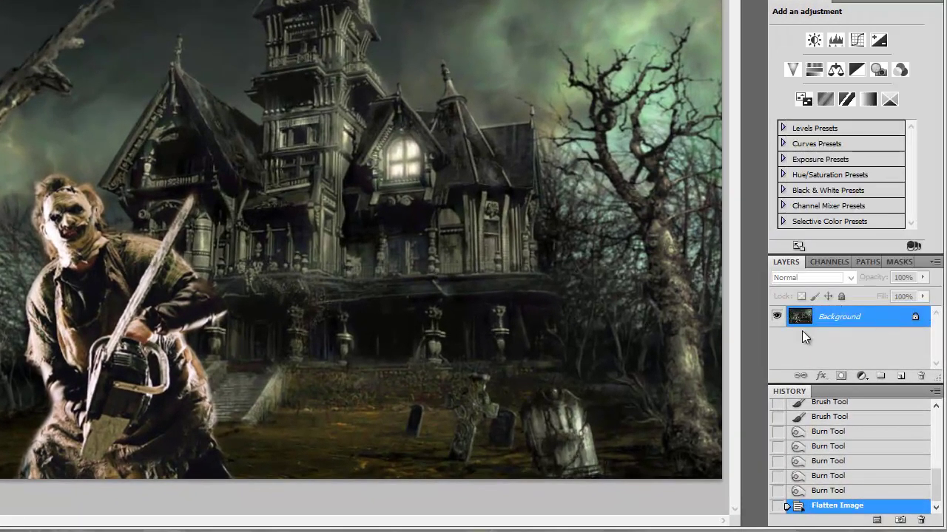